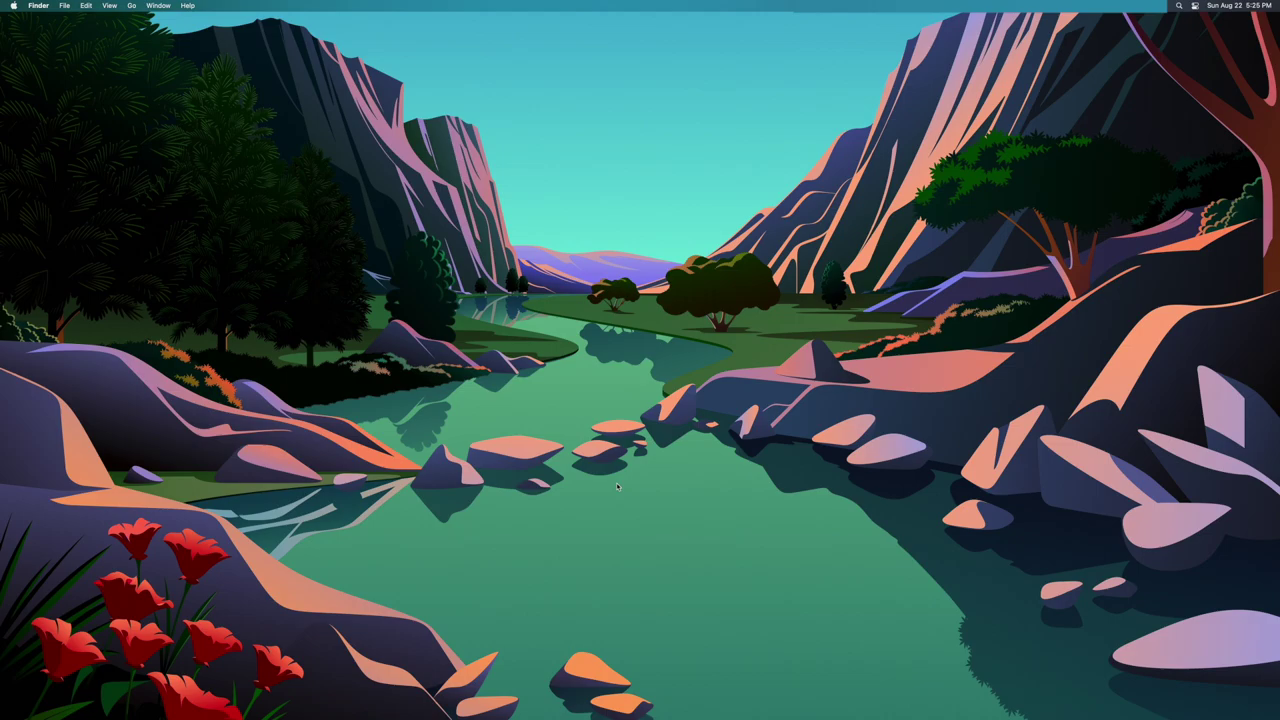
Open 'The National Security Agency…' Cold War PDF in Preview.
left_click(776, 699)
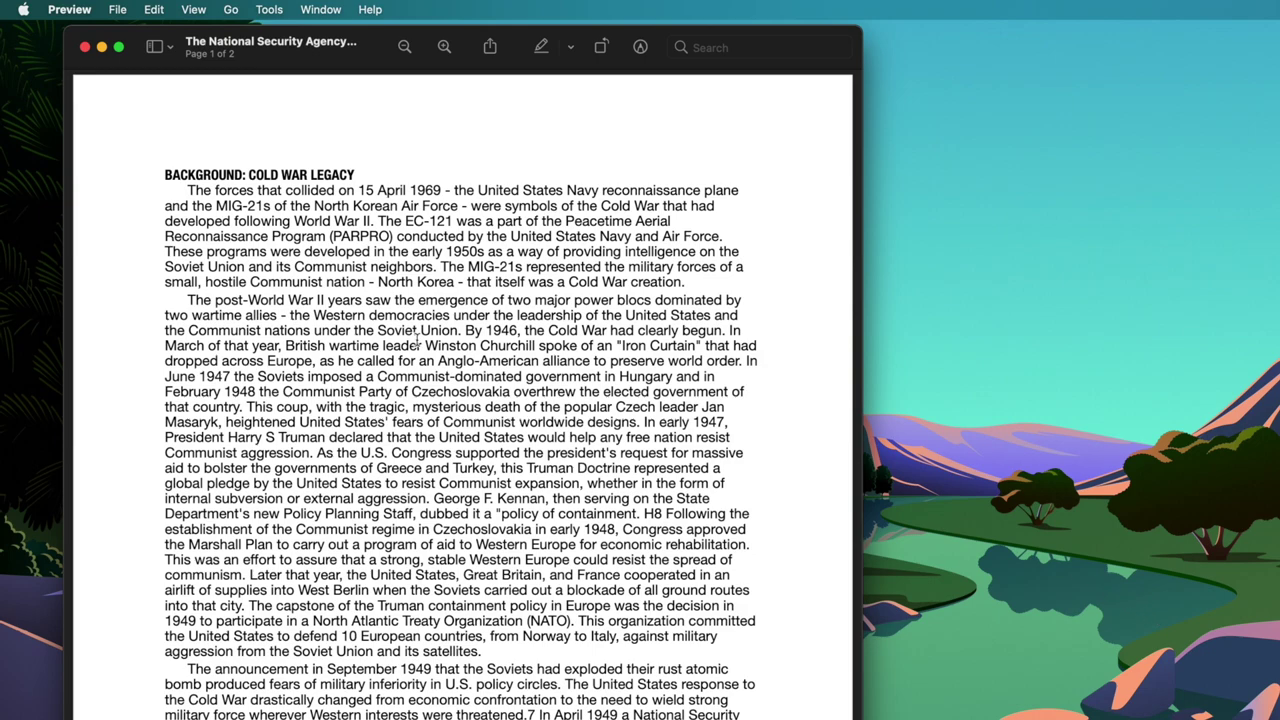
Place a filled black rectangle over Winston Churchill's name, then select the surrounding sentence.
left_click_drag(425, 345, 536, 346)
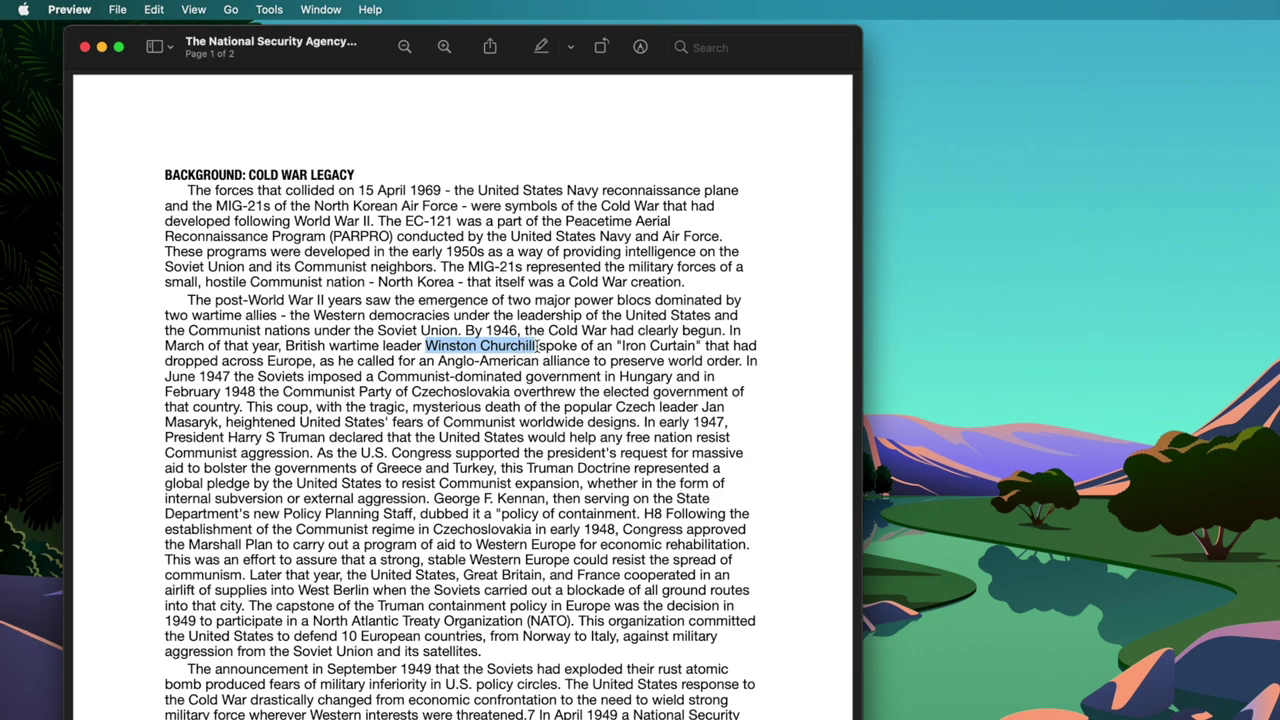
left_click(640, 47)
left_click(230, 81)
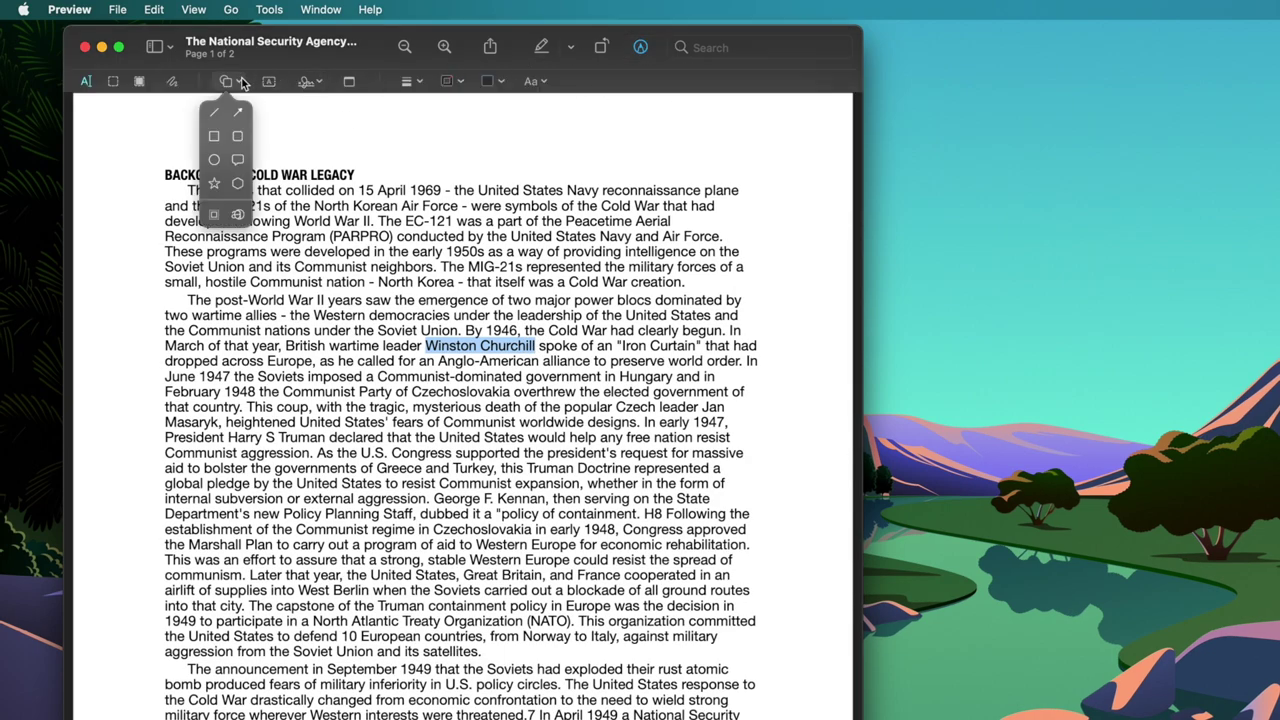
left_click(217, 137)
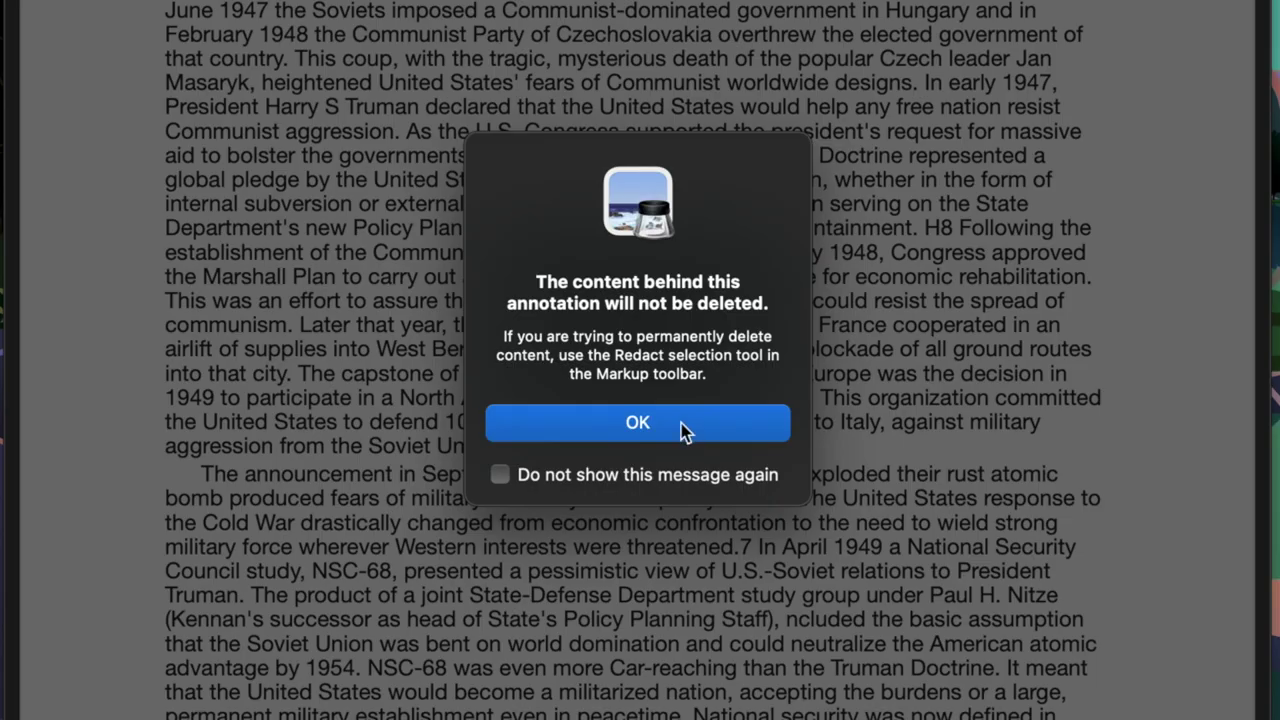
left_click(682, 430)
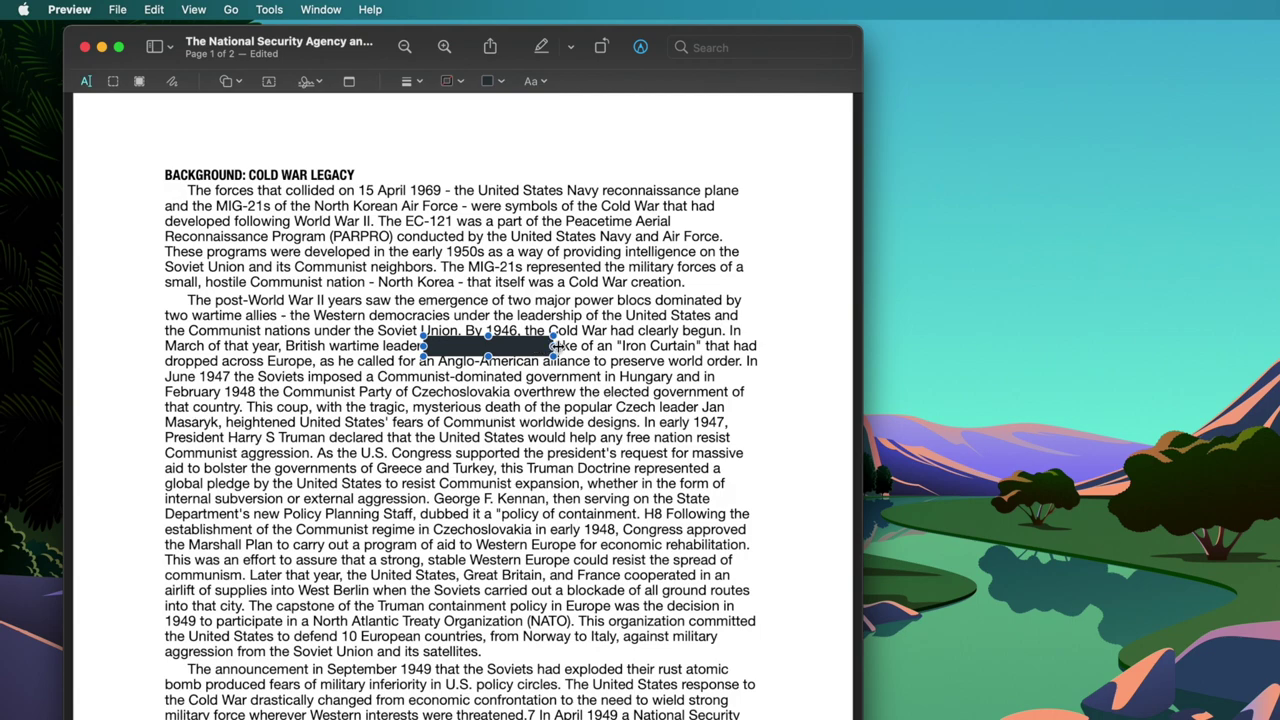
left_click_drag(552, 346, 530, 343)
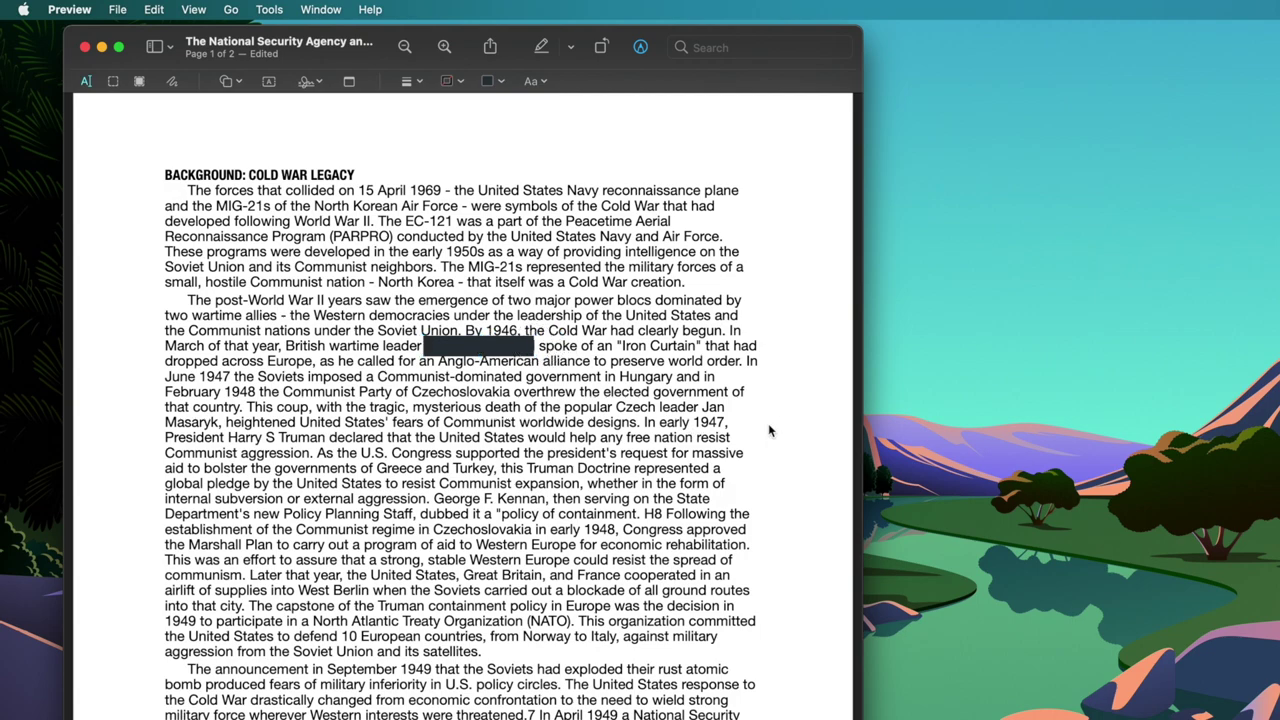
left_click_drag(287, 346, 704, 358)
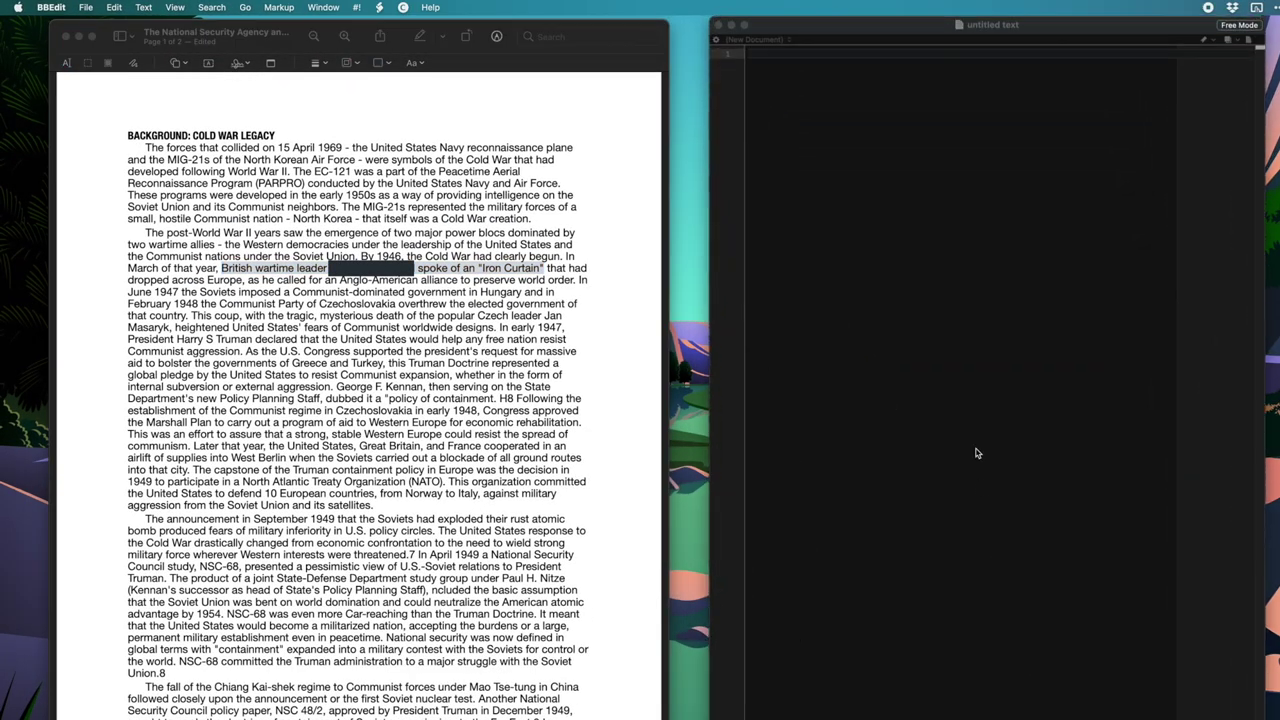
Paste the copied sentence, with the name still included, into the untitled BBEdit document.
type("British wartime leader Winston Churchill spoke of an \"Iron Curtain\"")
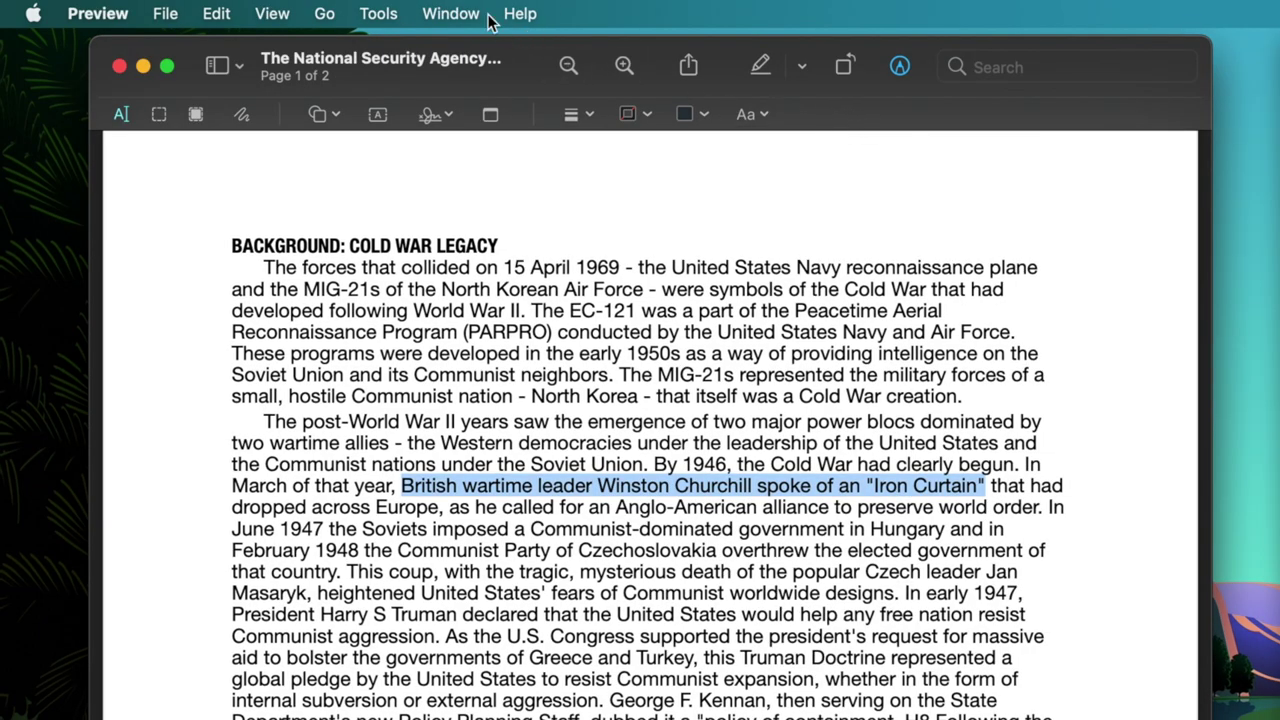
Switch Preview's markup to Redact mode and accept the permanent-removal warning.
left_click(372, 13)
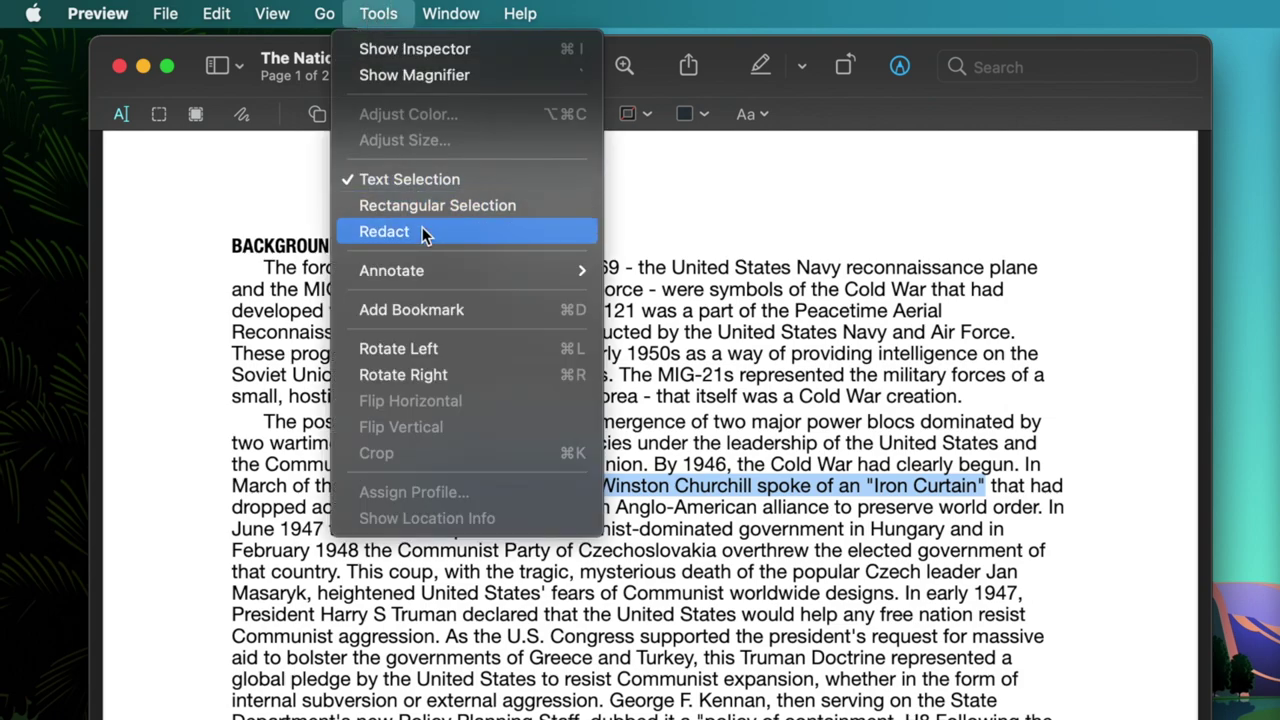
left_click(375, 13)
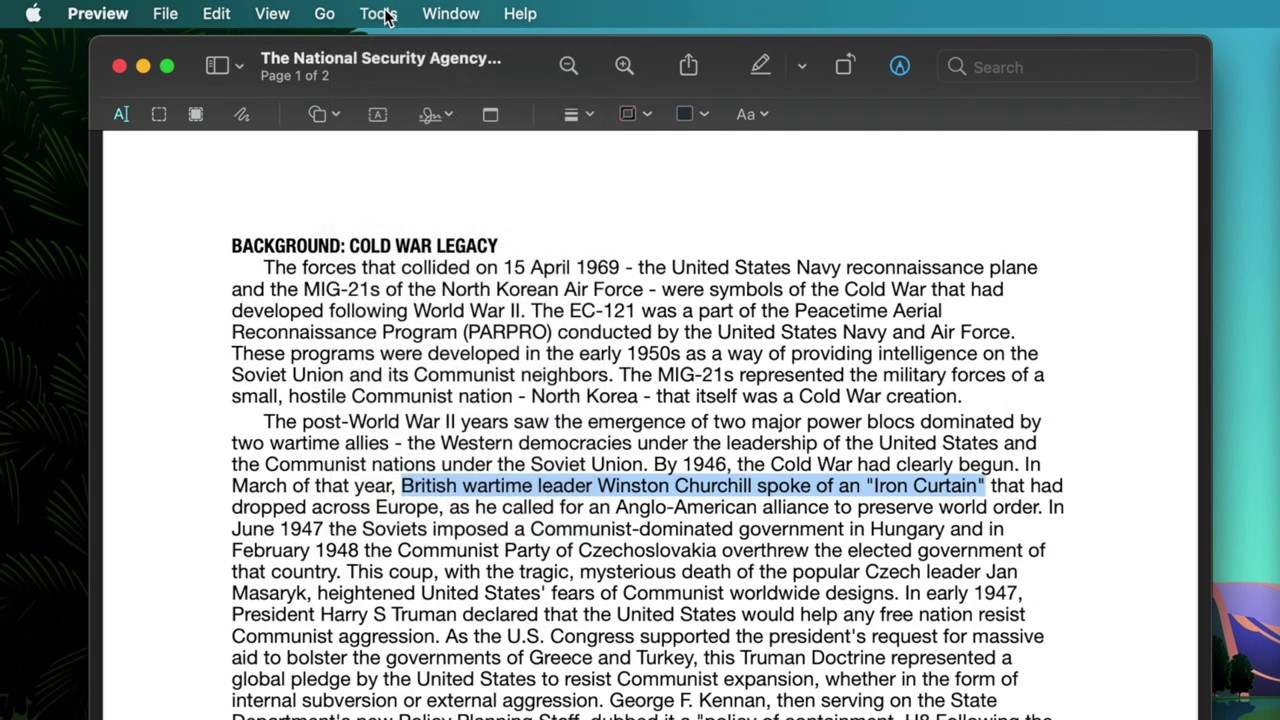
left_click(197, 115)
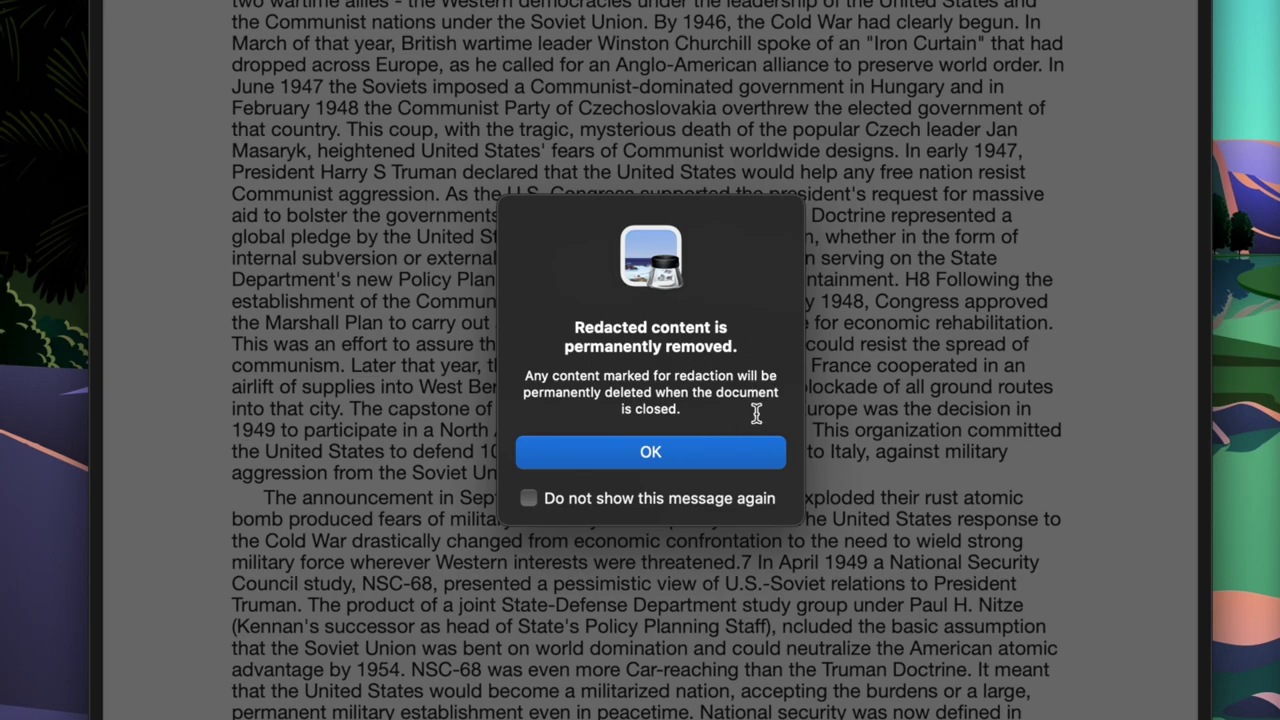
left_click(701, 445)
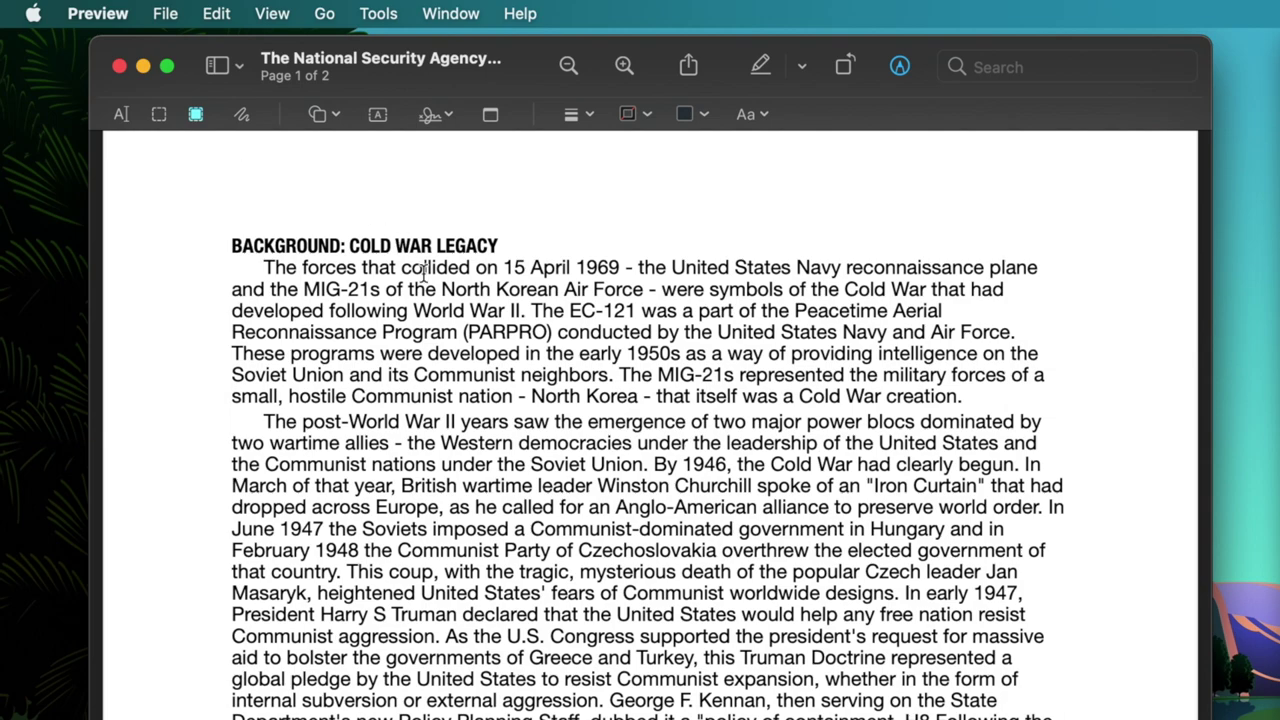
mouse_move(597, 485)
left_mouse_down()
mouse_move(748, 500)
mouse_move(752, 486)
left_mouse_up()
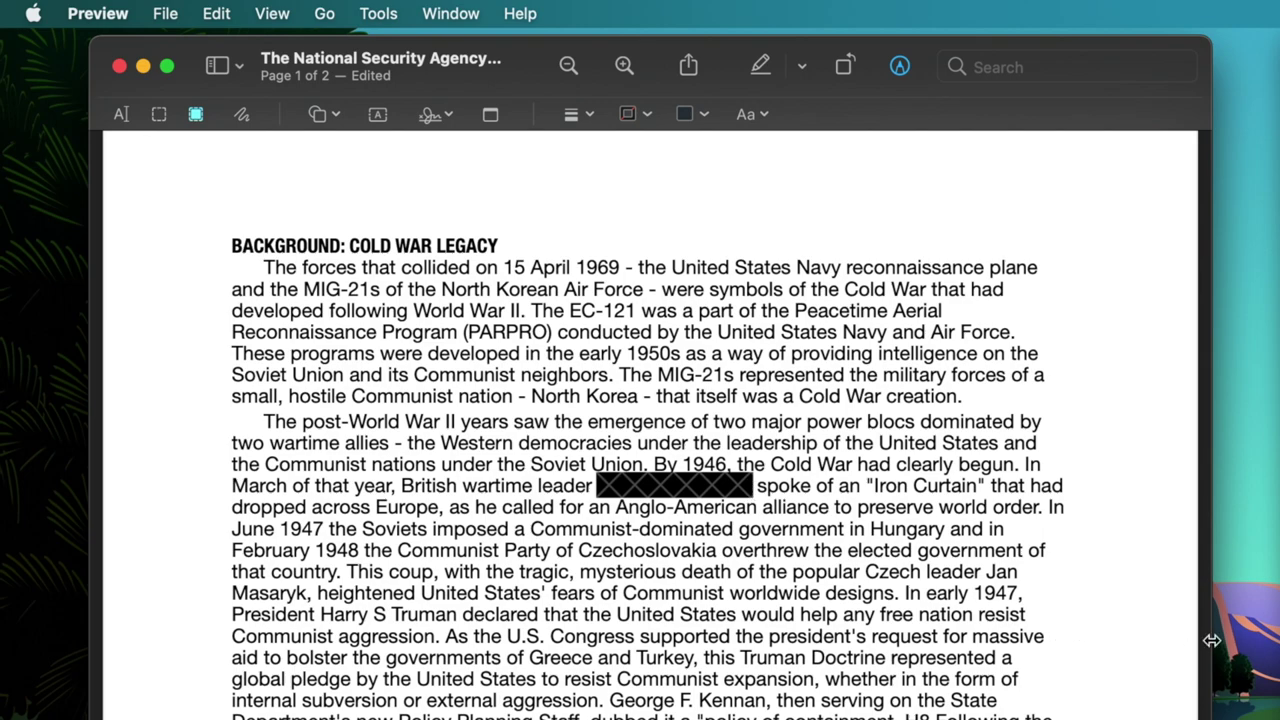
key("super+z")
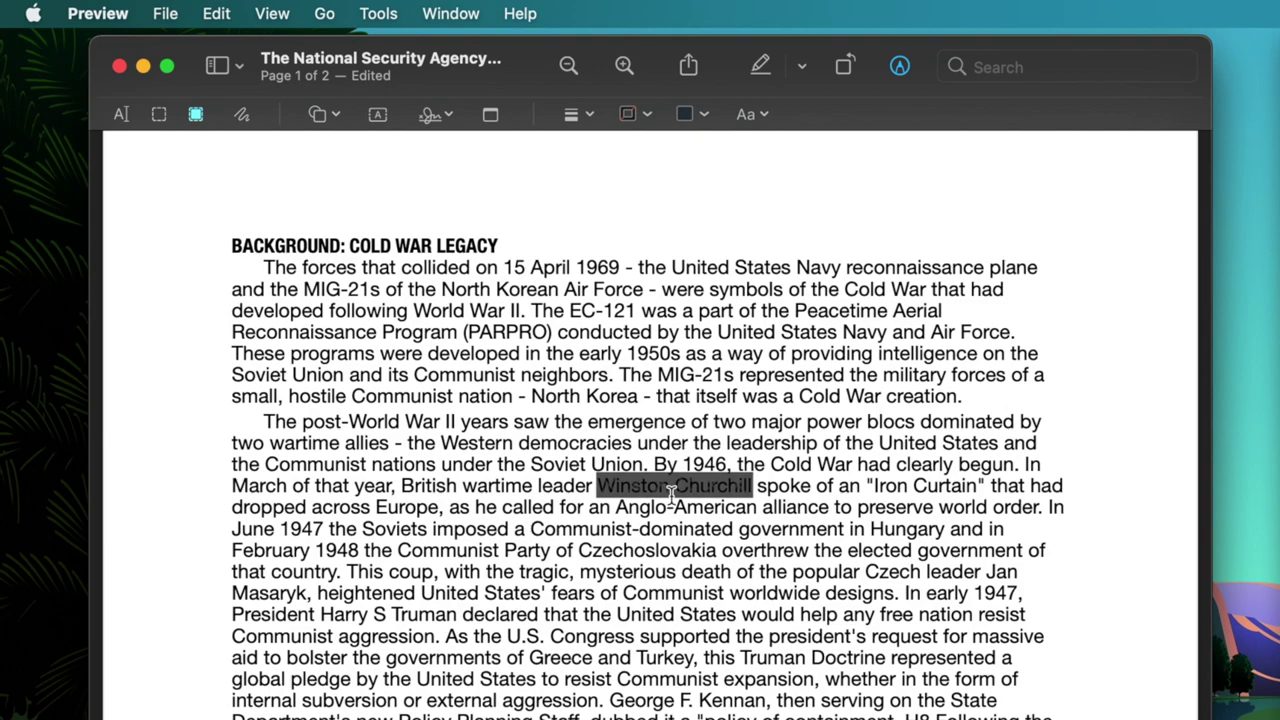
key("super+shift+z")
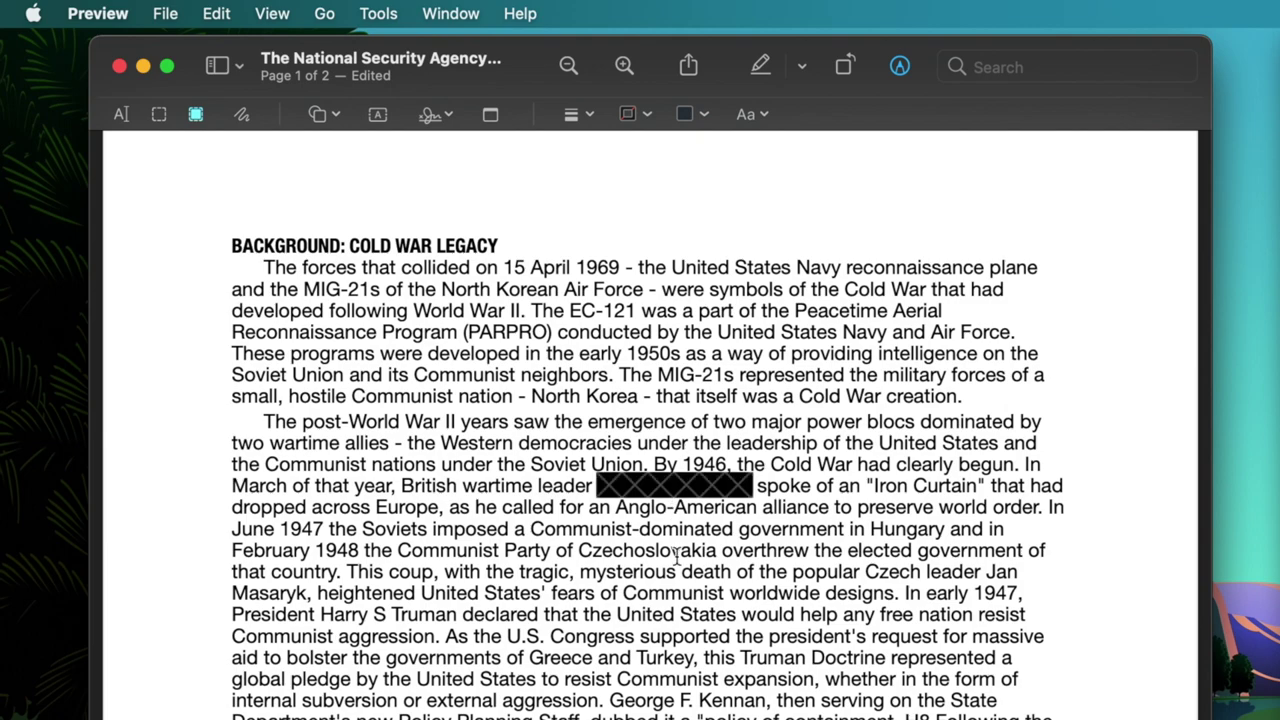
left_click(200, 8)
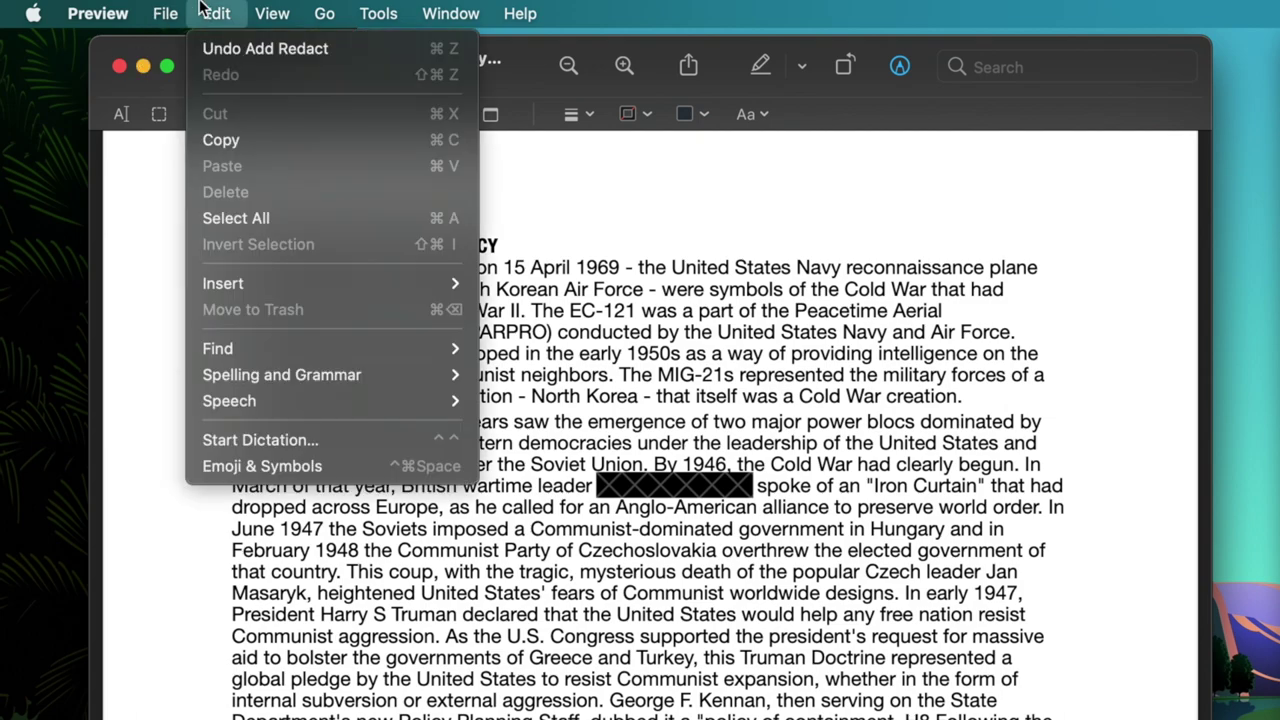
left_click(203, 9)
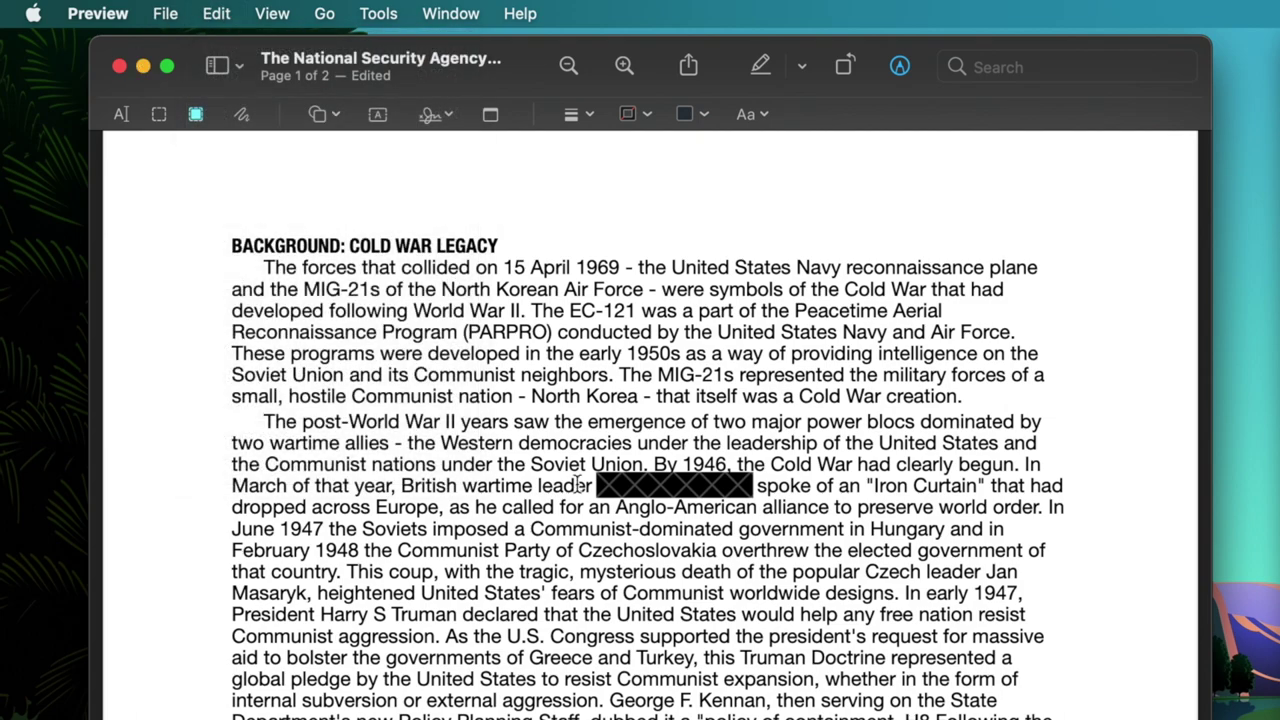
key("super+z")
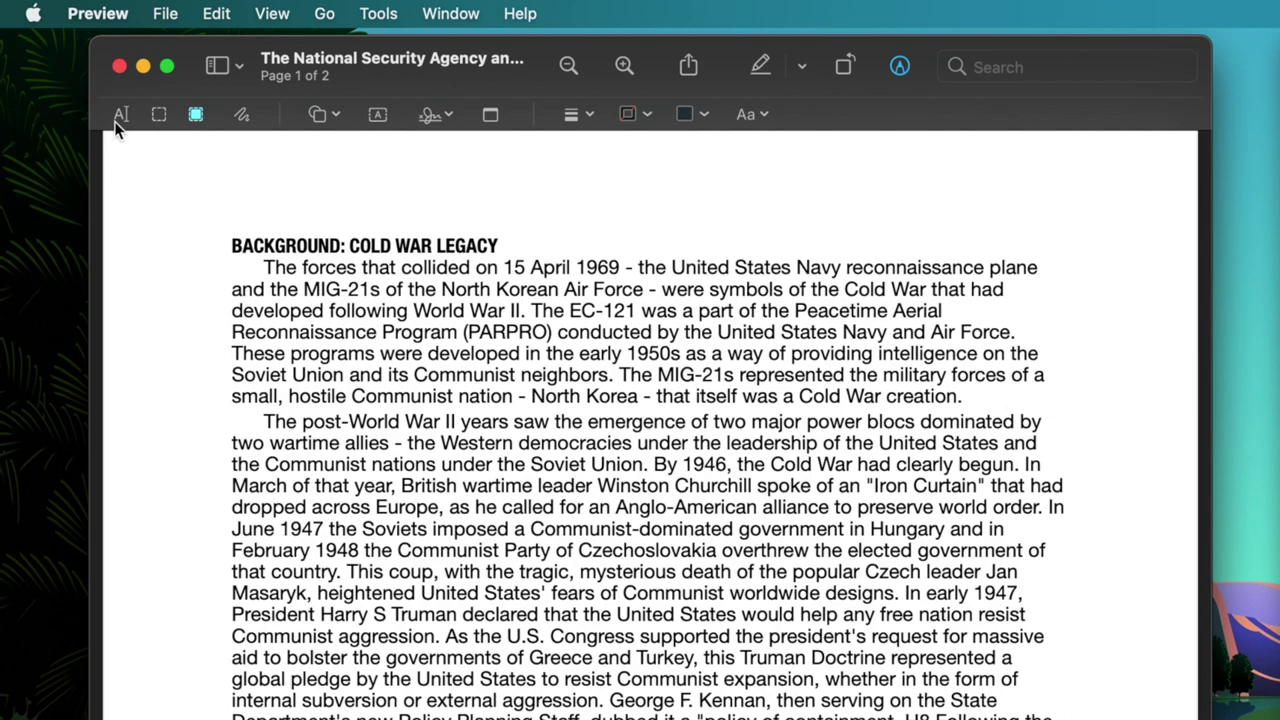
Reapply the redaction over Winston Churchill's name and bring the PDF back to the front.
key("super+shift+z")
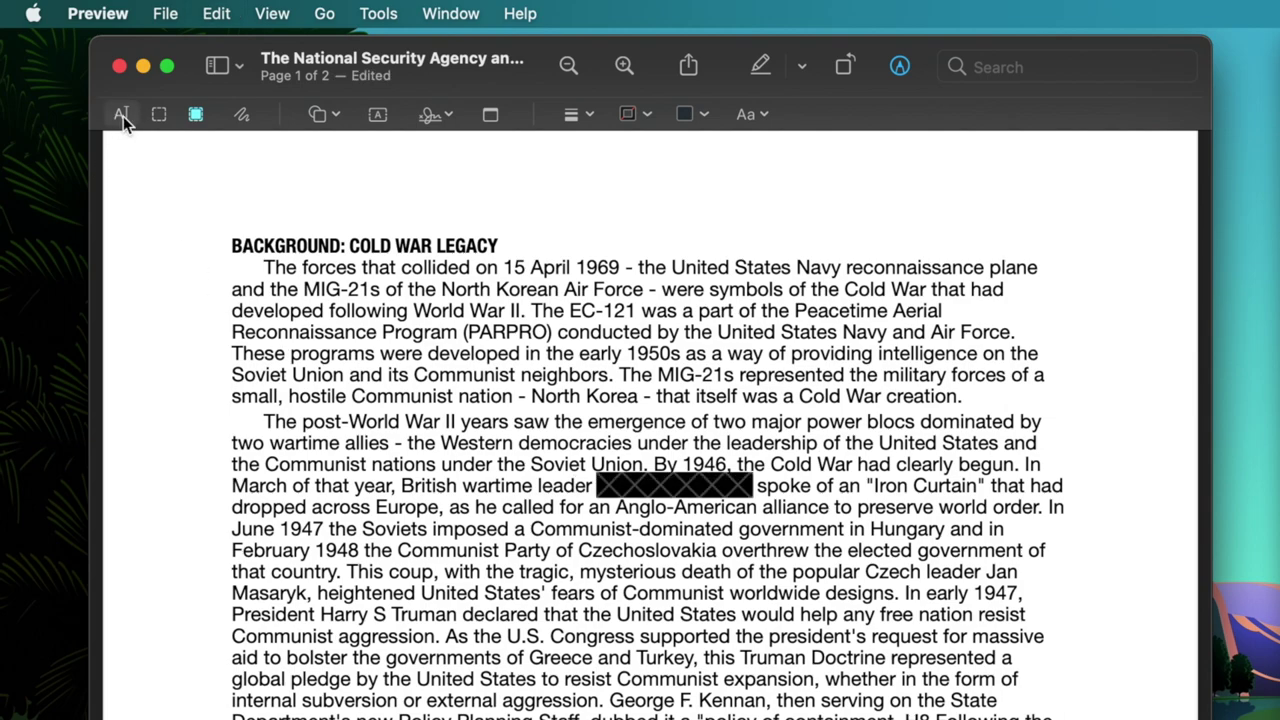
left_click(123, 116)
key("super+Tab")
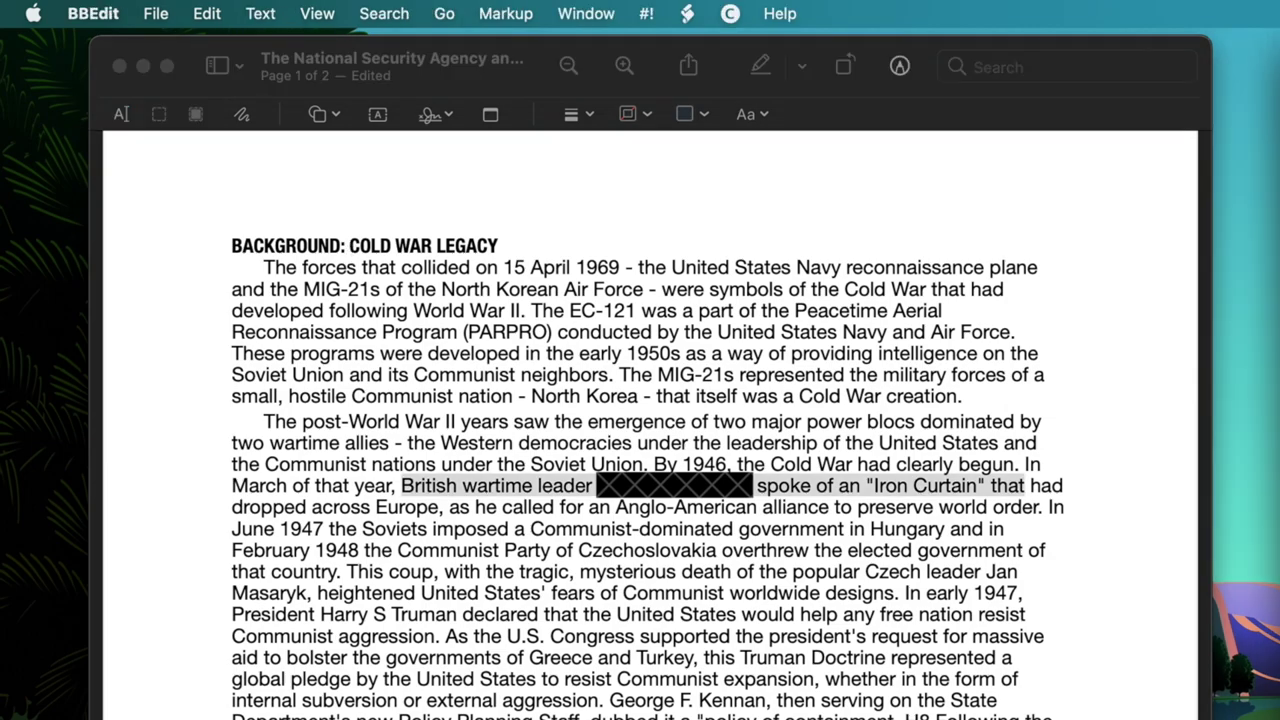
left_click(157, 14)
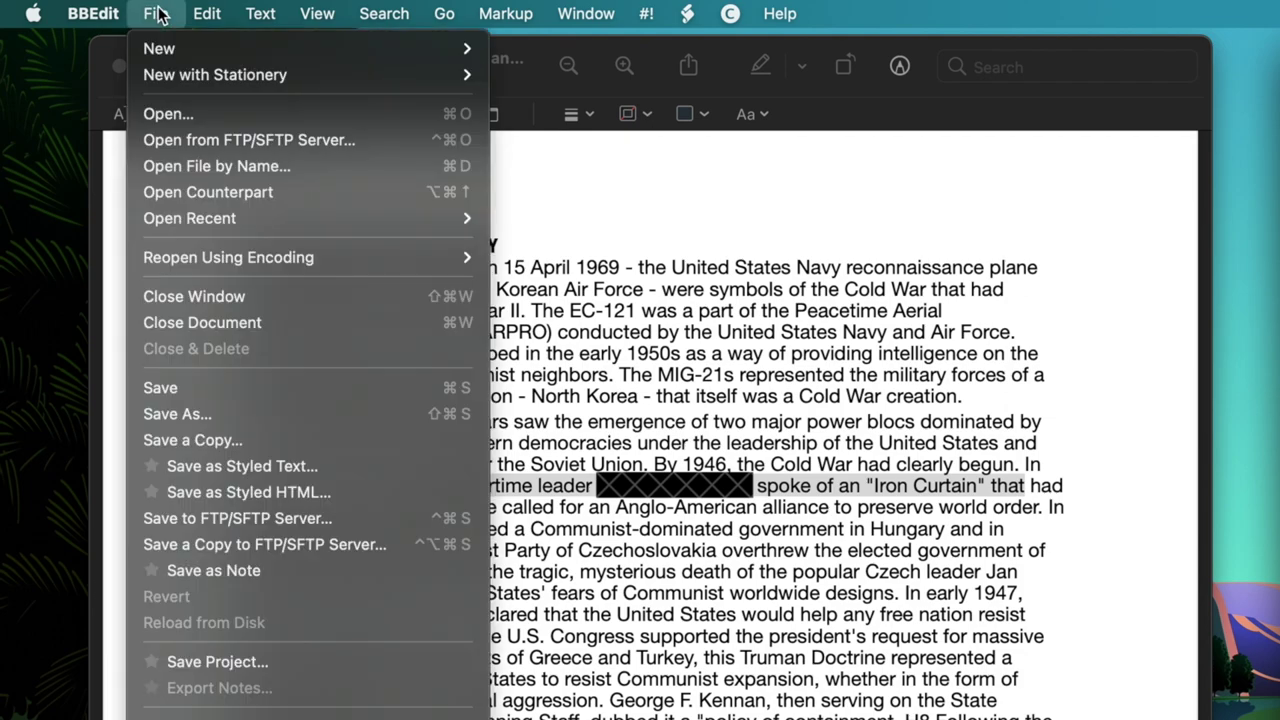
key("Escape")
left_click(146, 121)
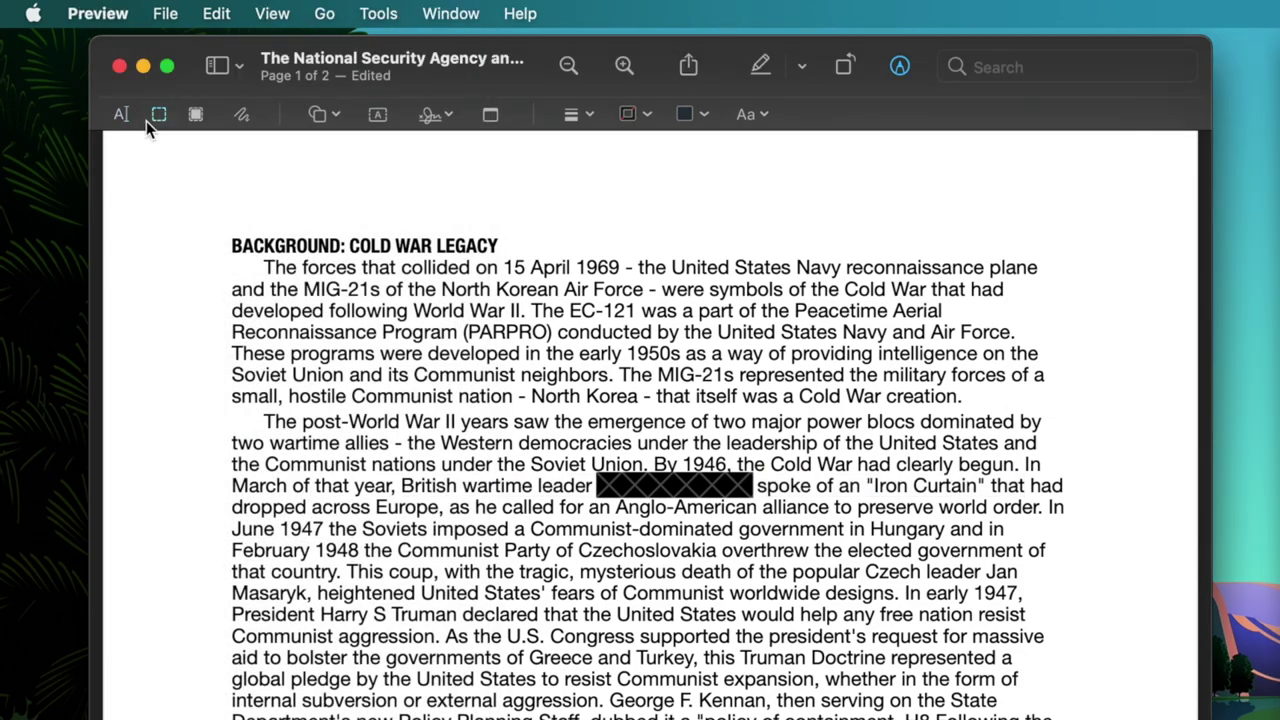
Duplicate the PDF and prefix the copy's title with 'Redacted - '.
left_click(182, 18)
left_click(192, 220)
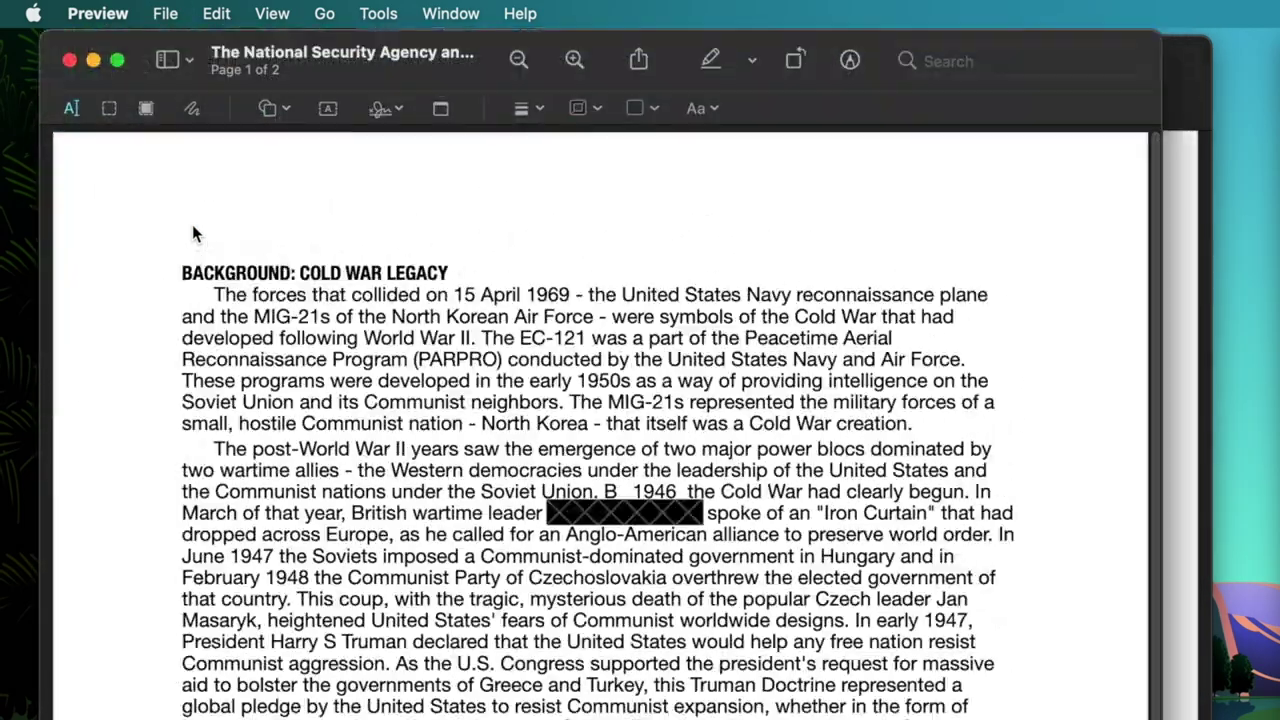
key("Left")
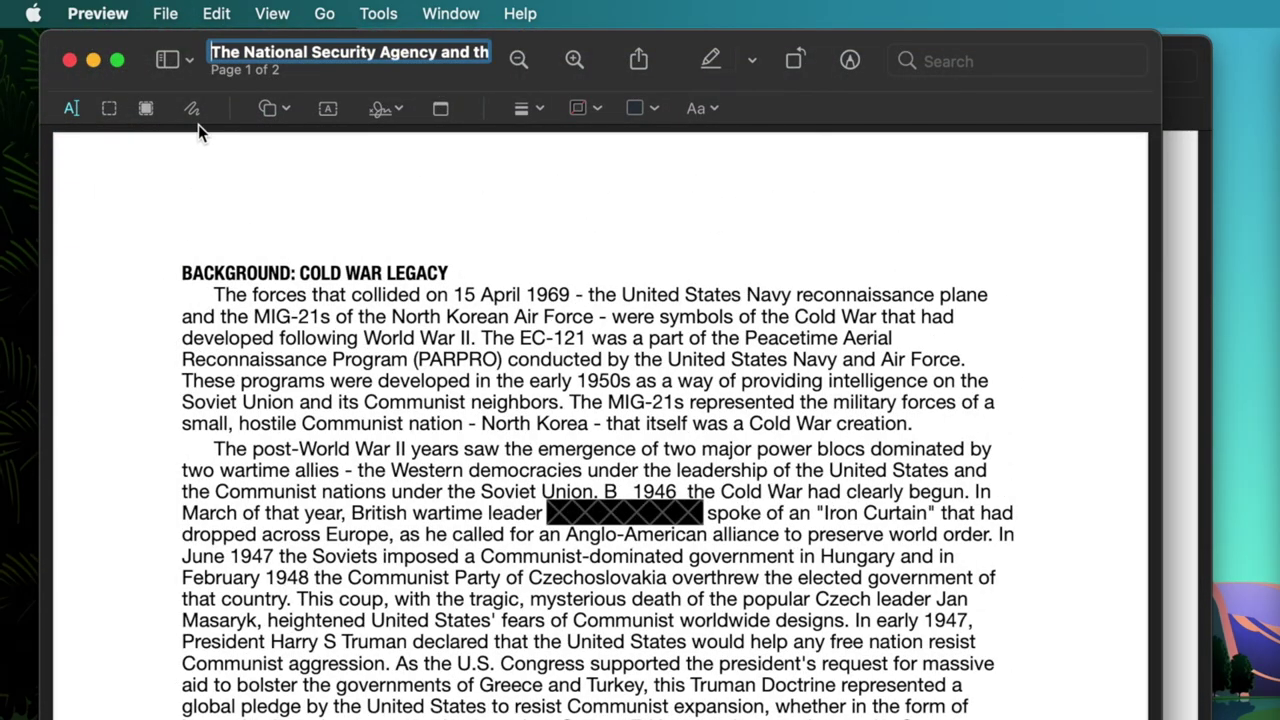
type("Redacted -")
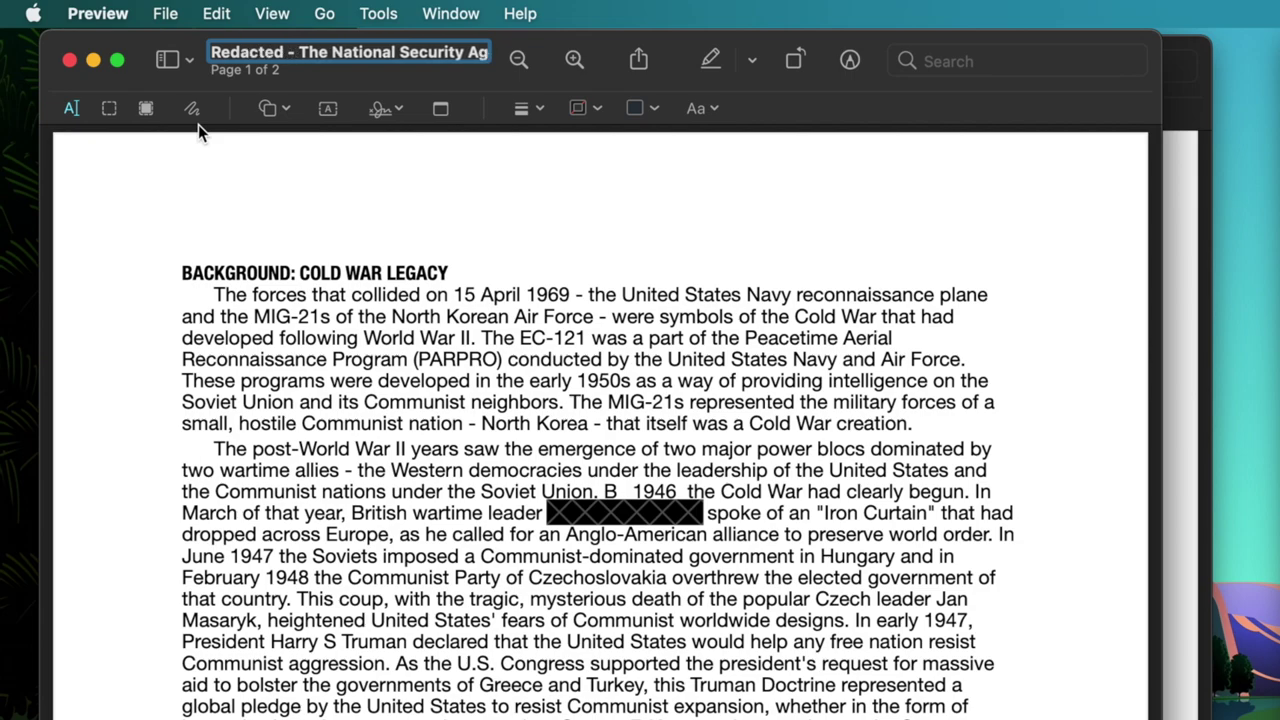
key("Return")
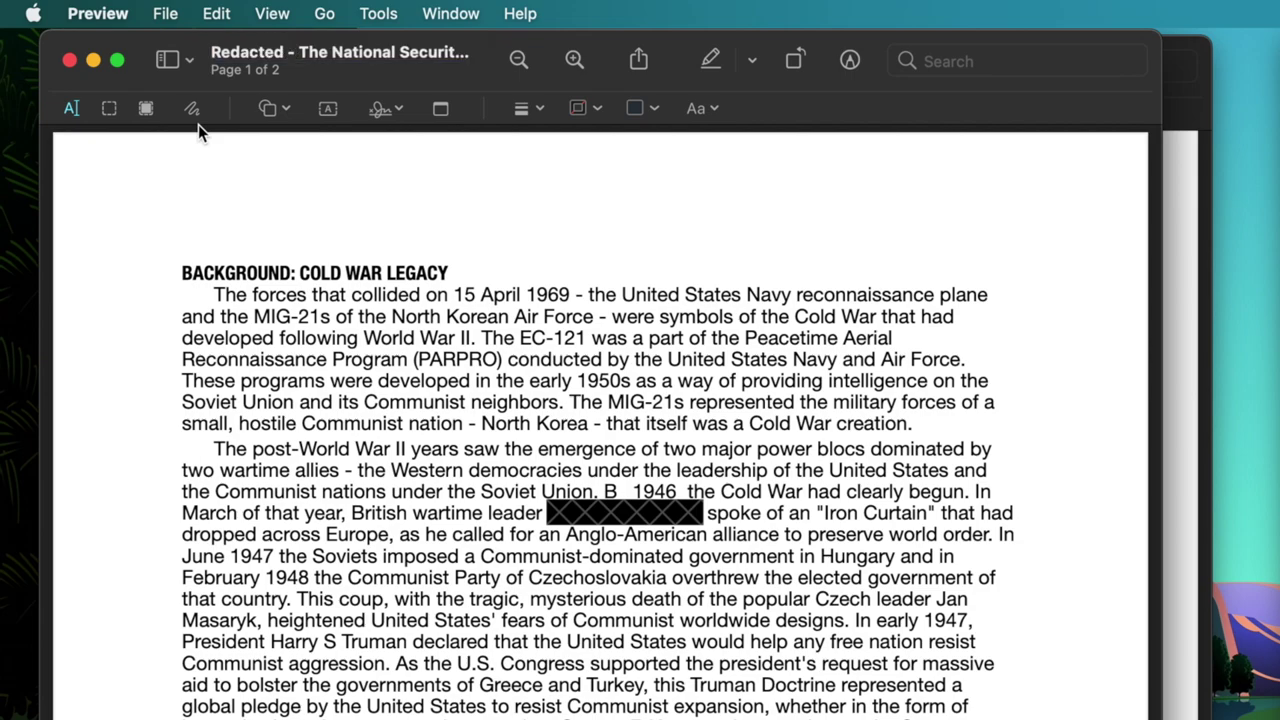
Copy the redacted sentence from the duplicate and paste it on line 3 in BBEdit.
left_click(352, 509)
left_click_drag(352, 509, 970, 505)
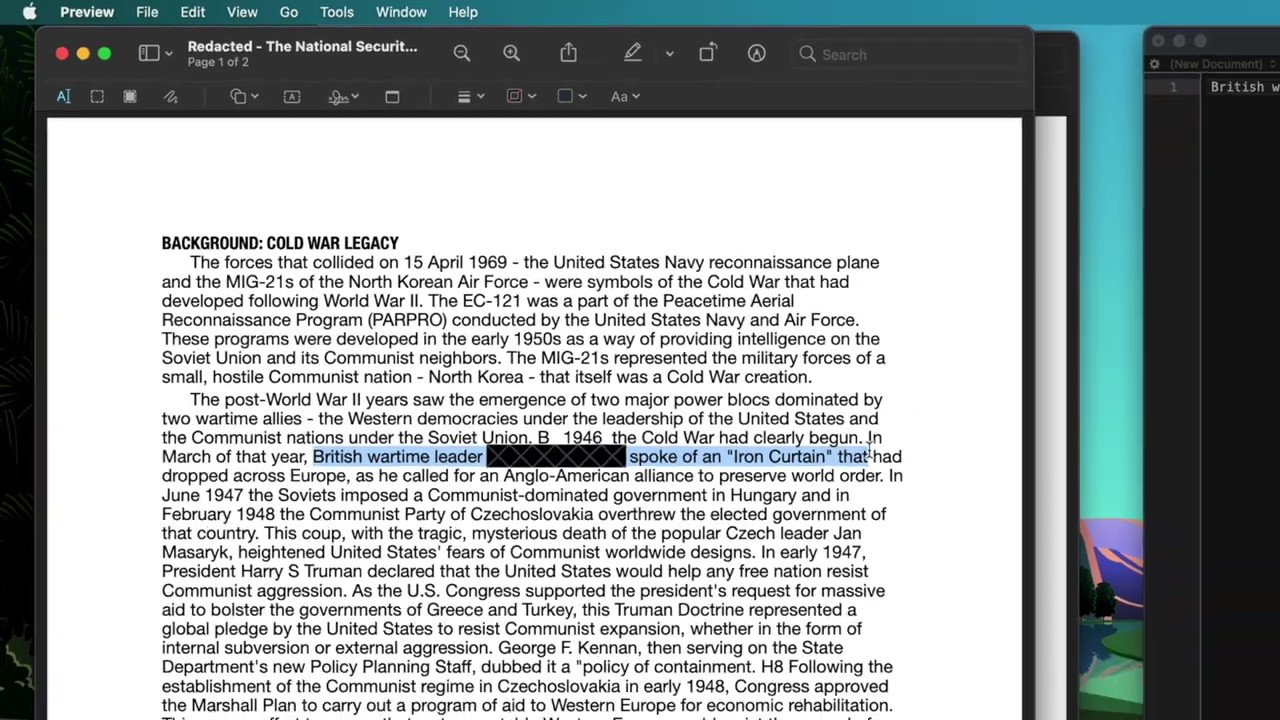
key("super+c")
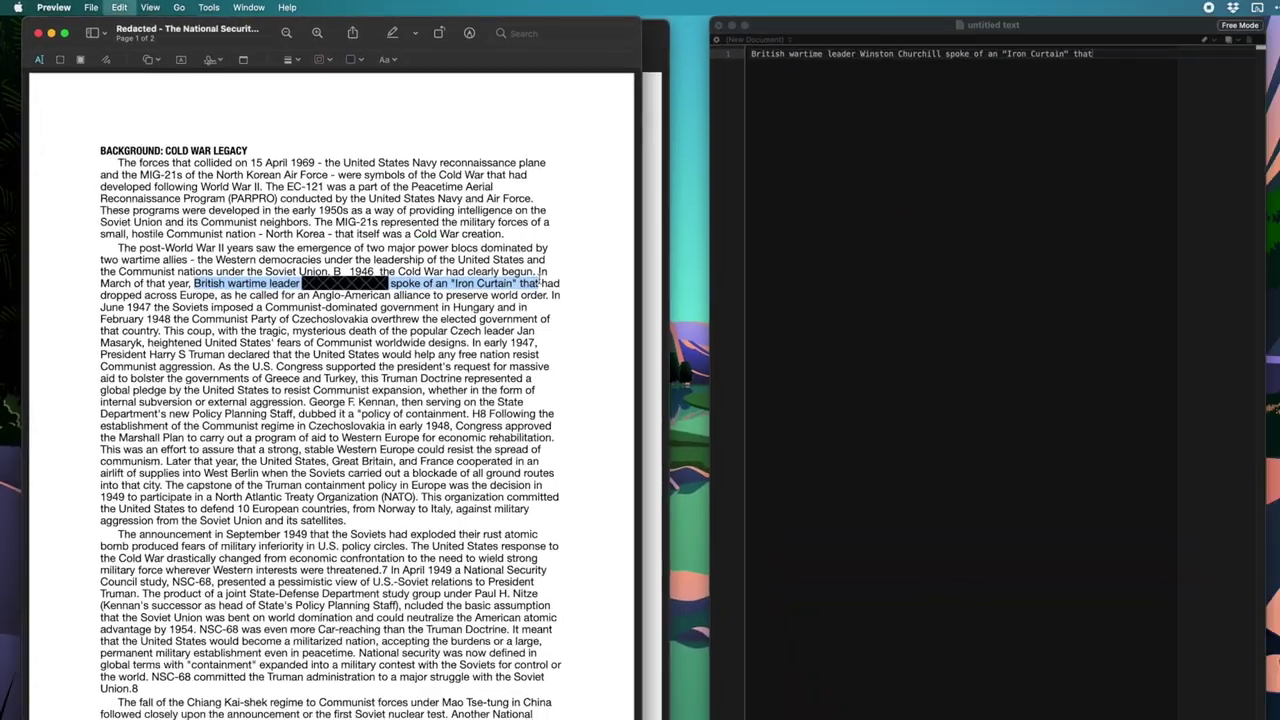
left_click(986, 161)
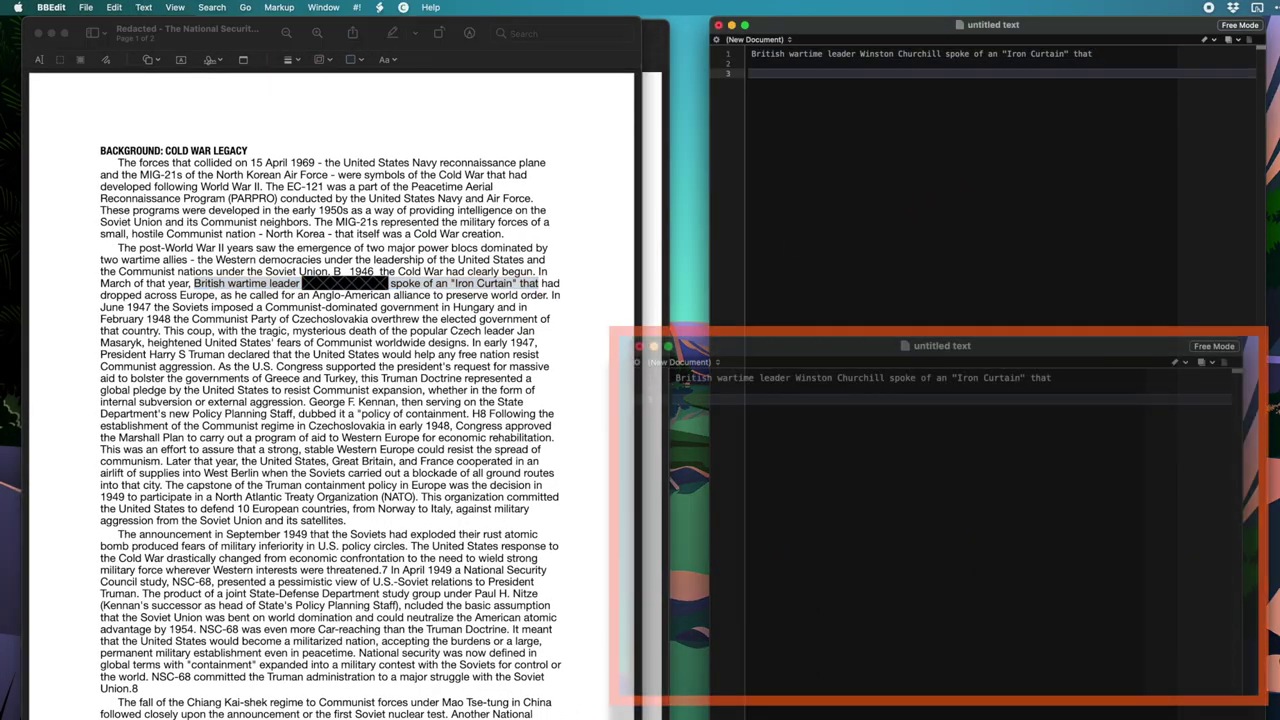
key("Return")
key("Return")
key("super+v")
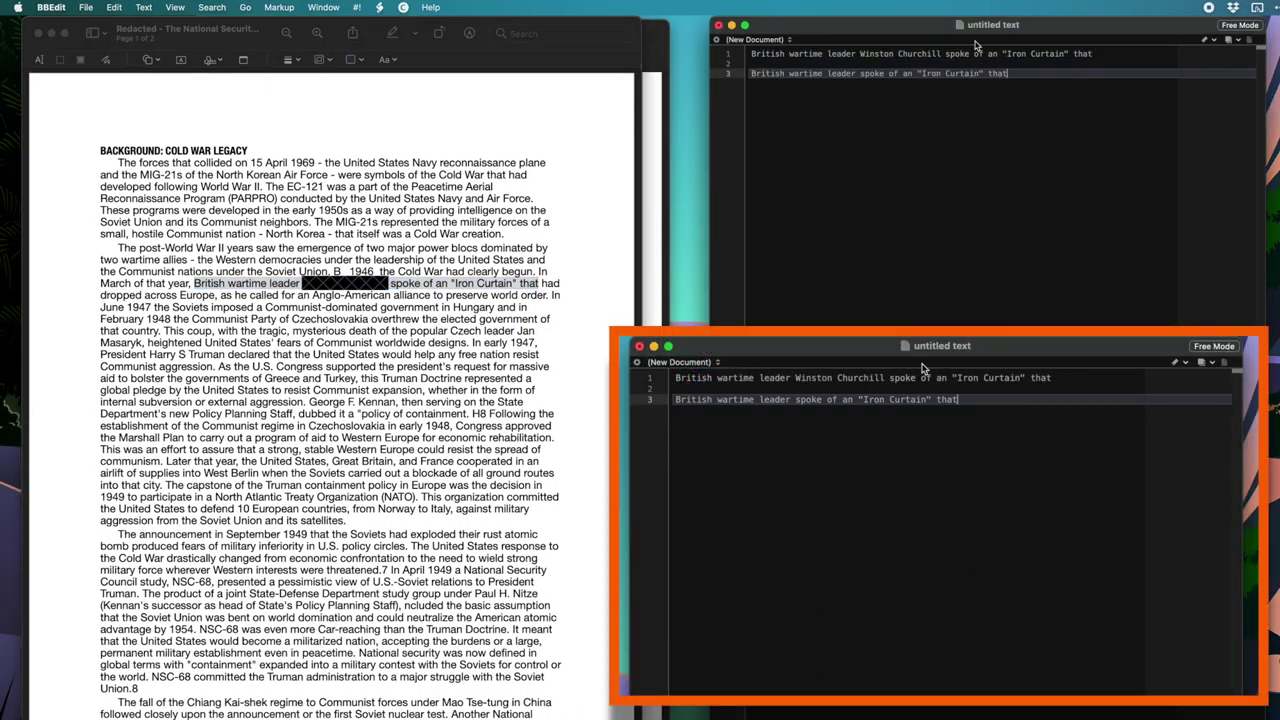